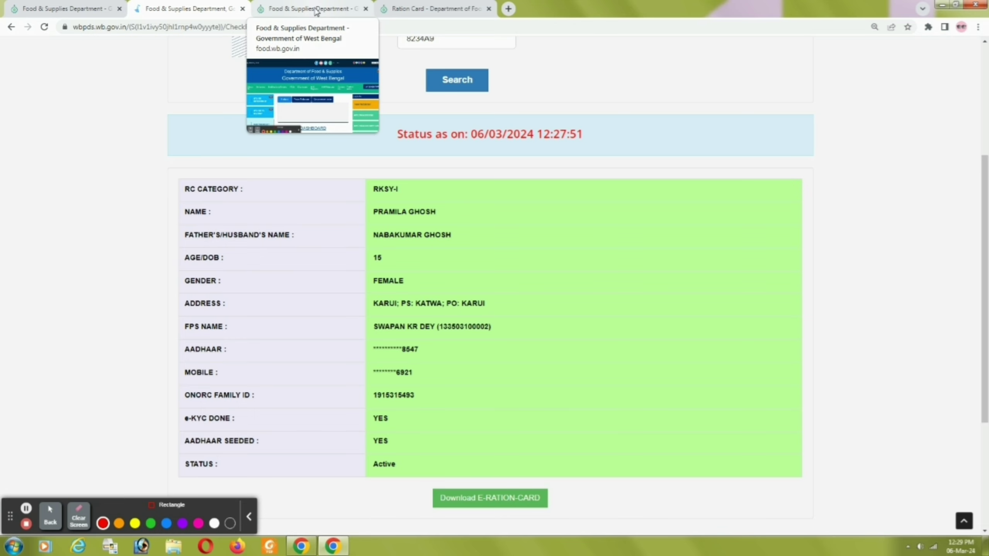
- After the Active status result, switch to the Food & Supplies Department home page tab
left_click(311, 9)
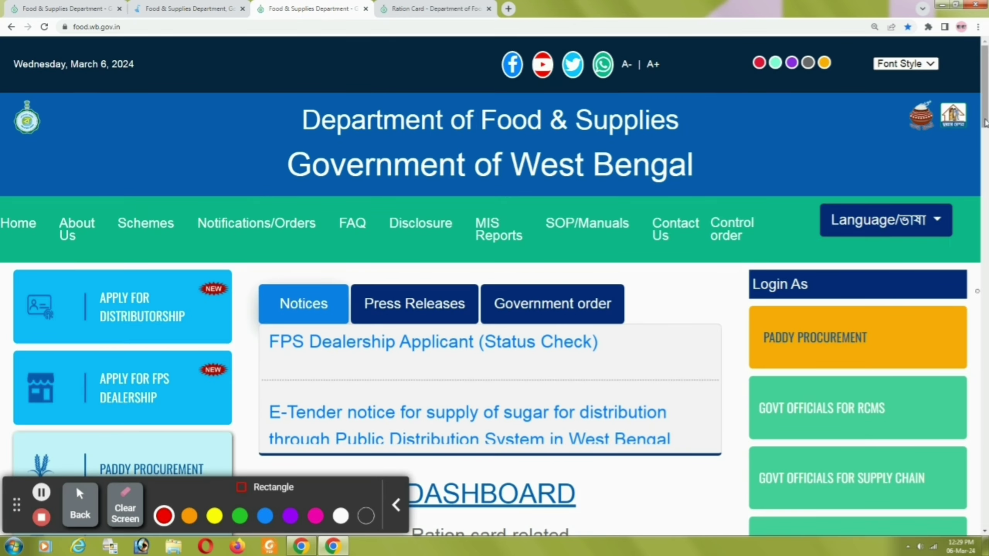
- Open the RATION CARD tile from the dashboard's left column in a new tab
scroll(149, 333, "down", 10)
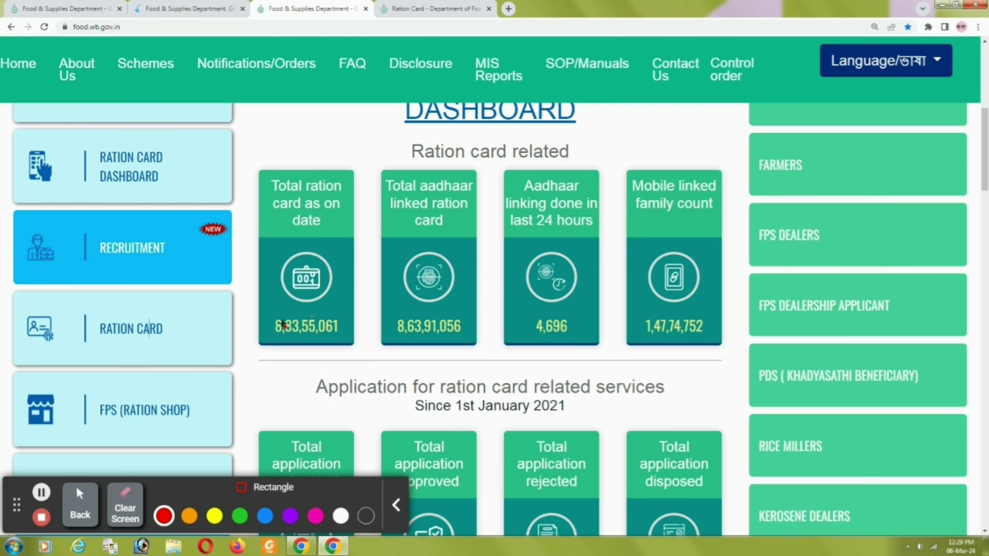
left_click(112, 525)
left_click_drag(76, 317, 194, 353)
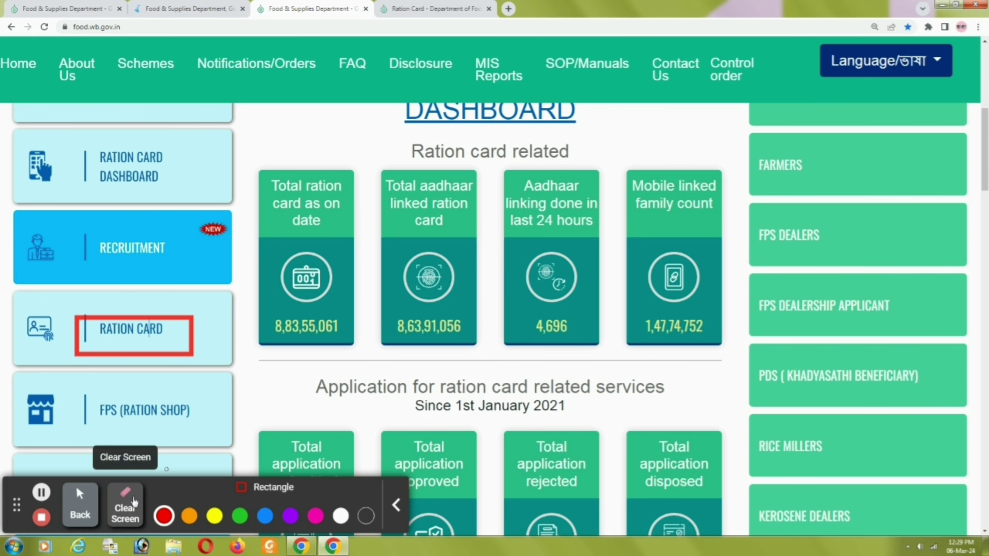
left_click(125, 507)
left_click(78, 518)
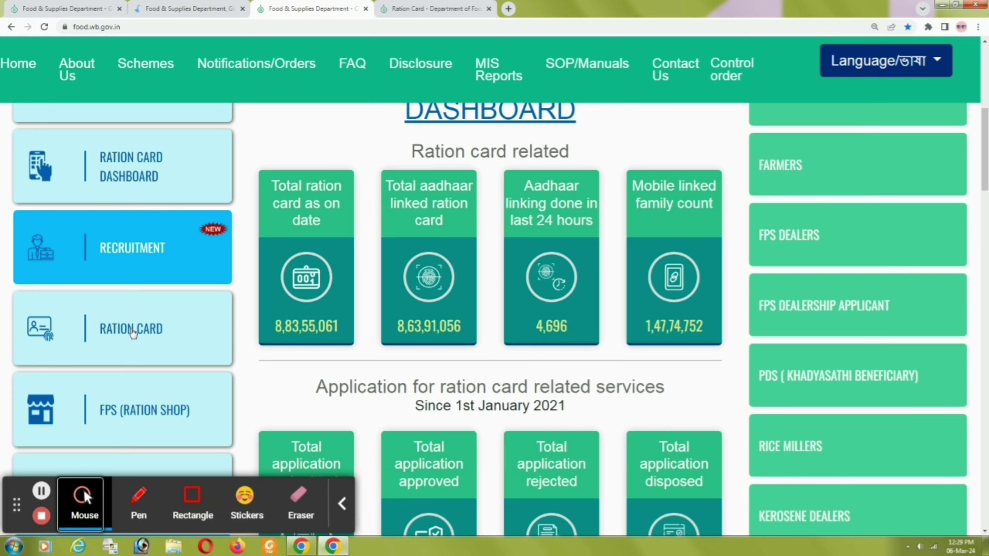
left_click(137, 329)
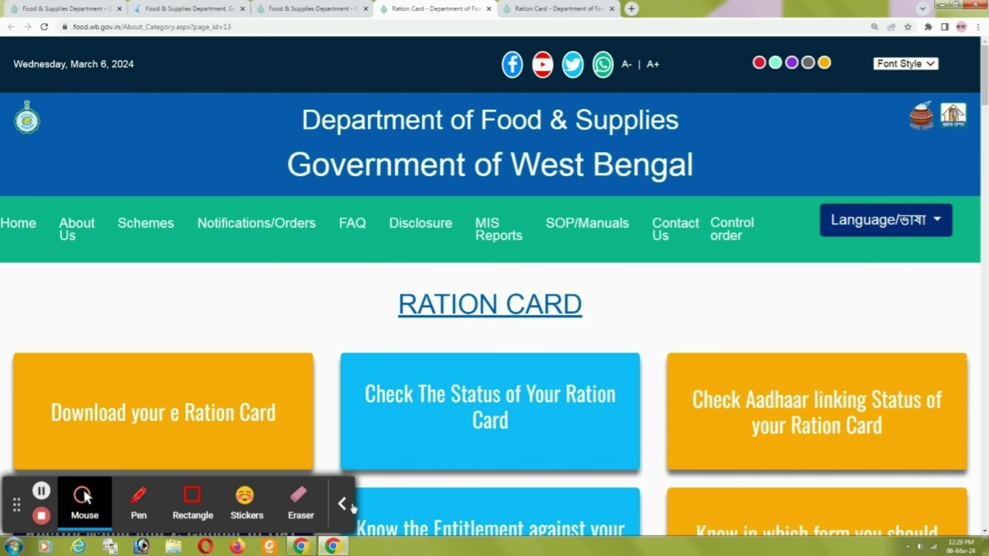
- Open the 'Rectify Name Age & Gender of DRC Holder' service tile
left_click(342, 504)
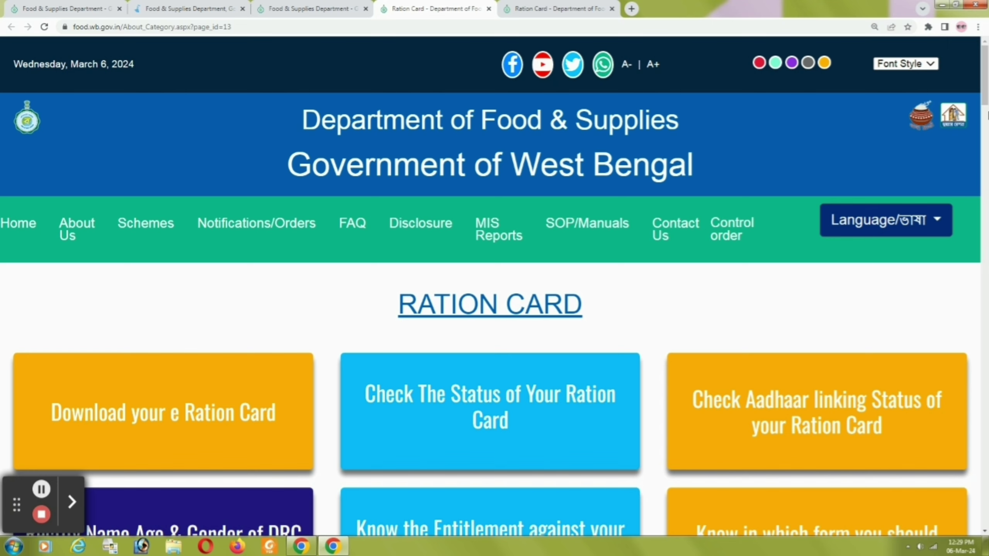
left_click_drag(988, 93, 988, 110)
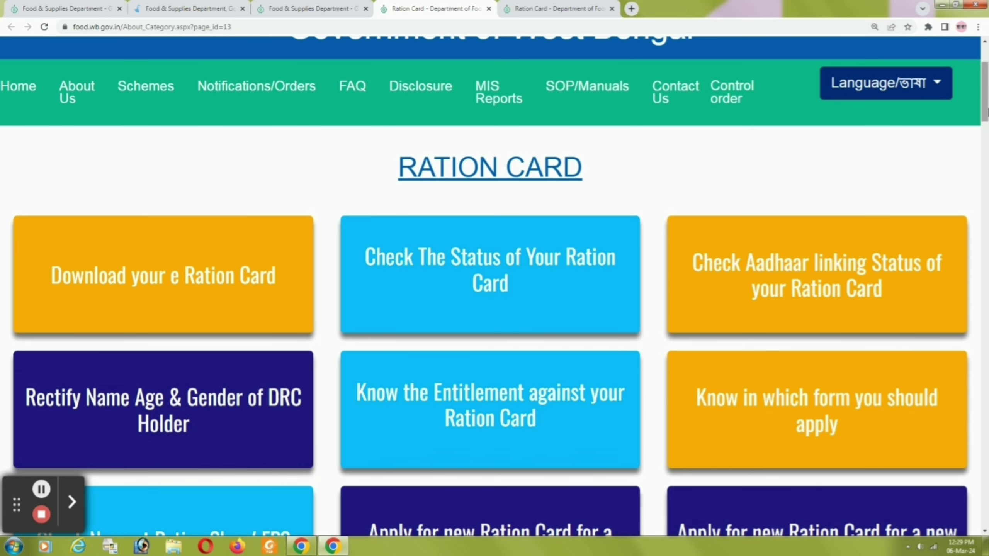
left_click_drag(9, 280, 318, 364)
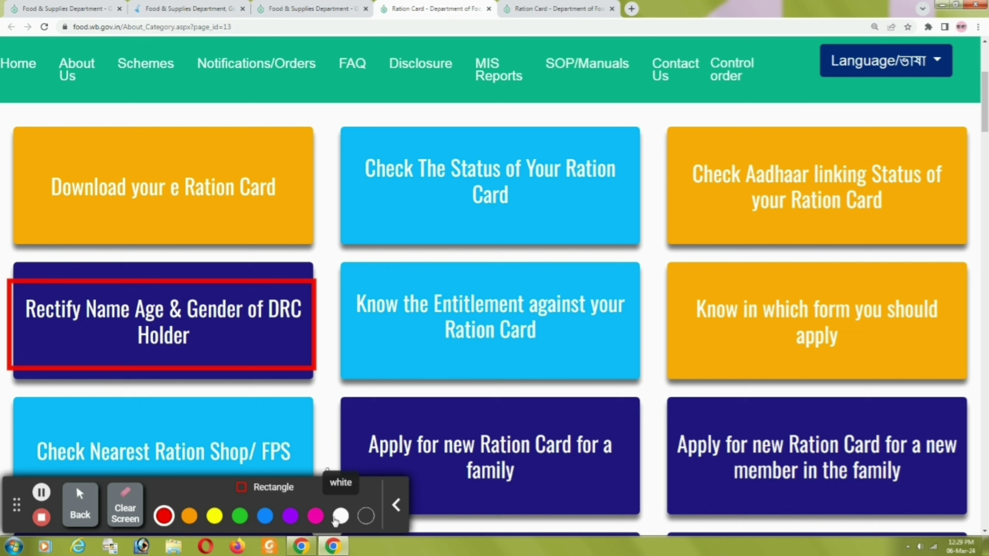
left_click(396, 507)
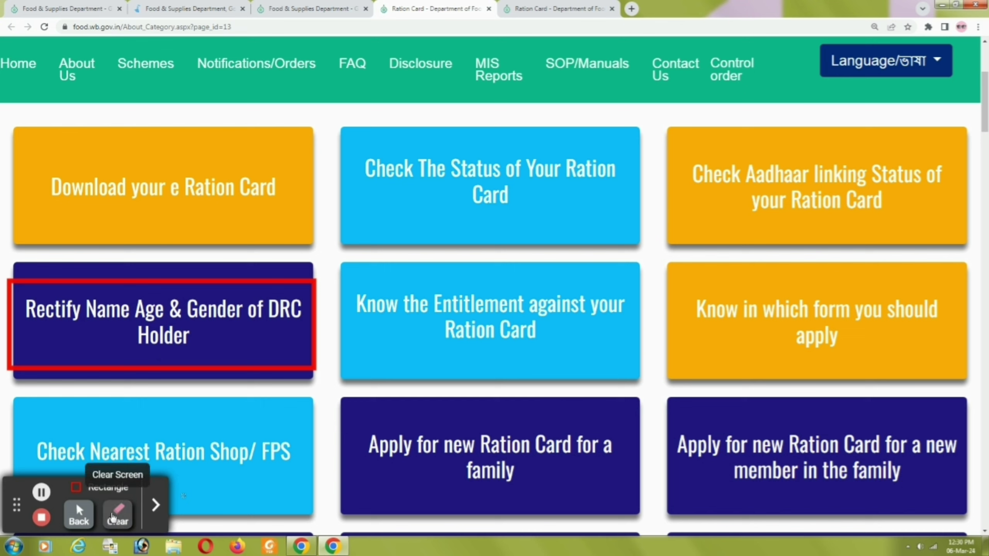
left_click(117, 513)
left_click(79, 511)
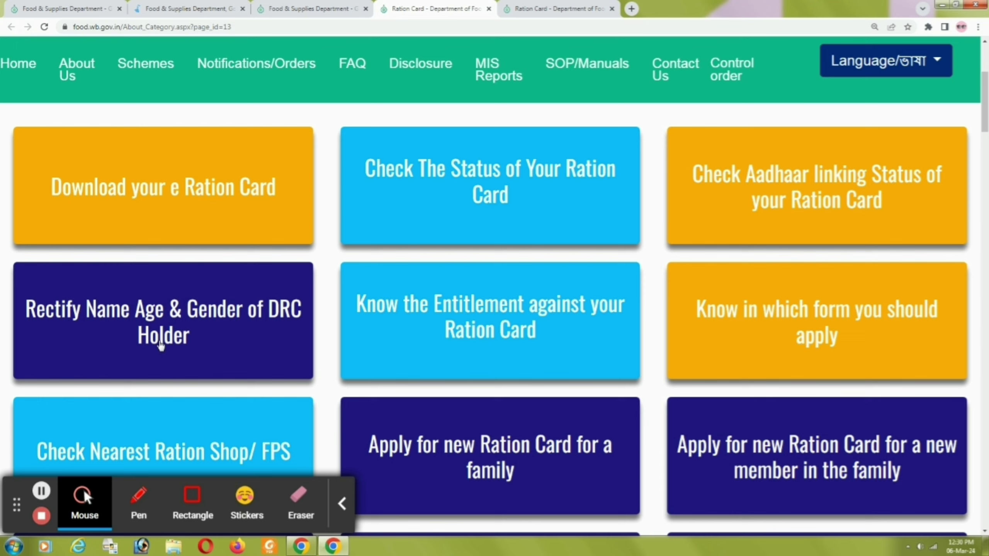
left_click(161, 346)
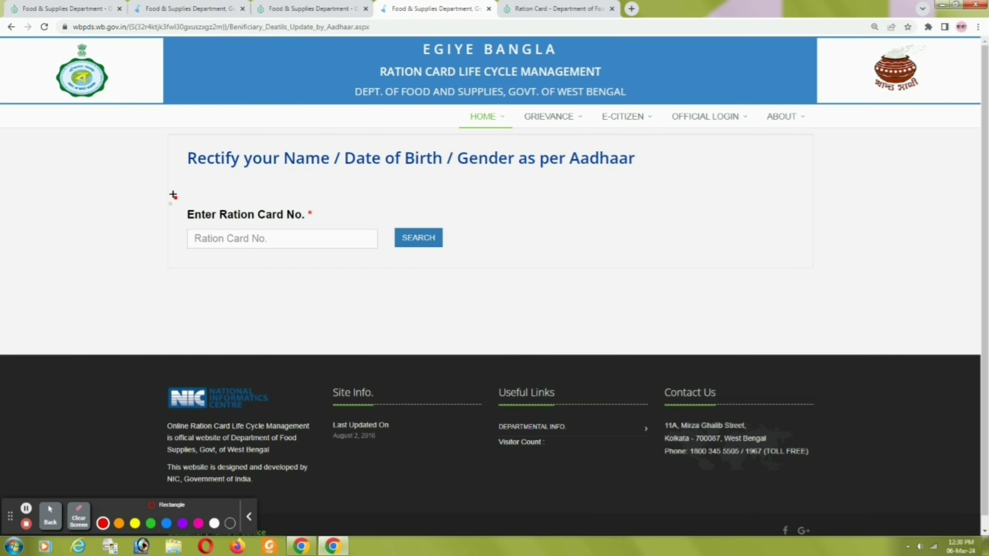
- Zoom in, paste the card number into Ration Card No., and search it
left_click_drag(170, 198, 347, 230)
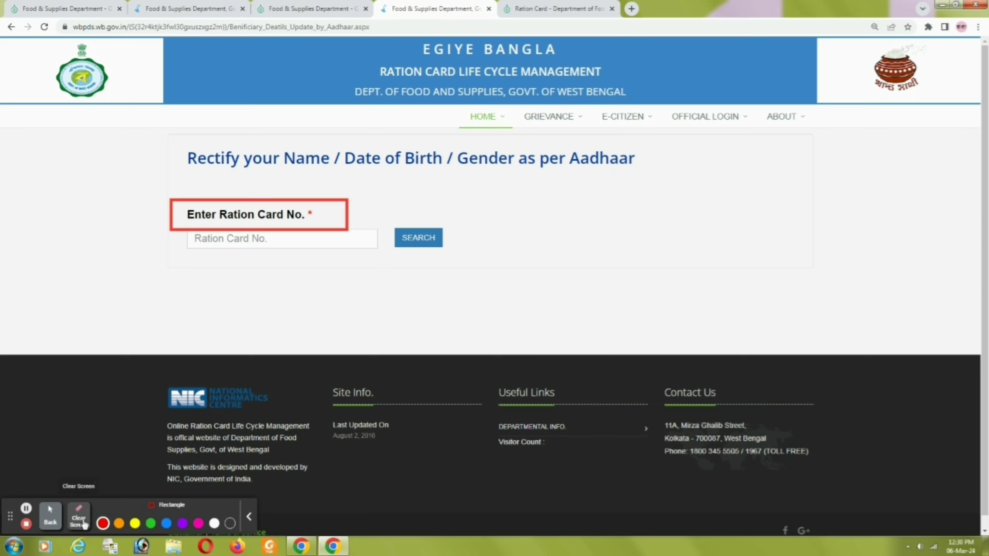
left_click(79, 517)
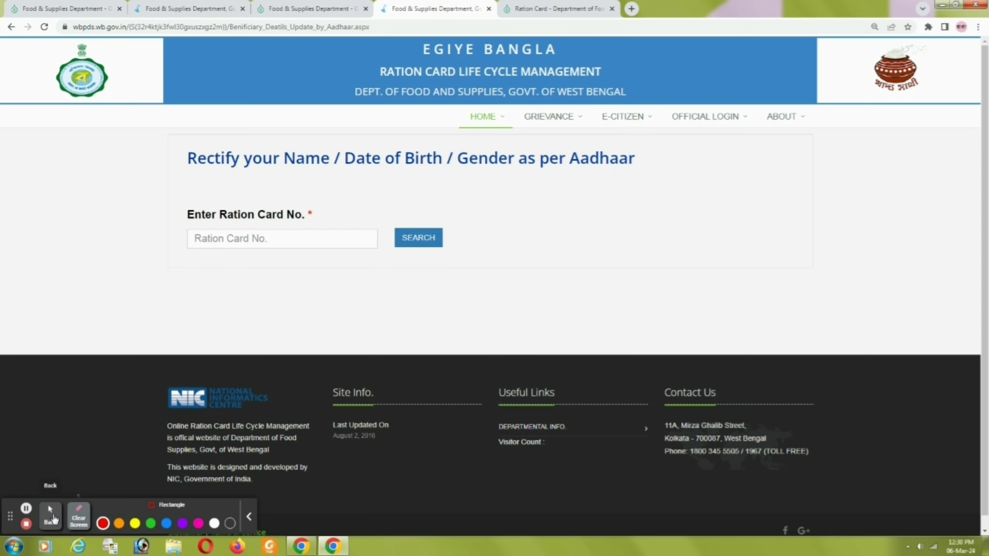
left_click(49, 515)
left_click(241, 243)
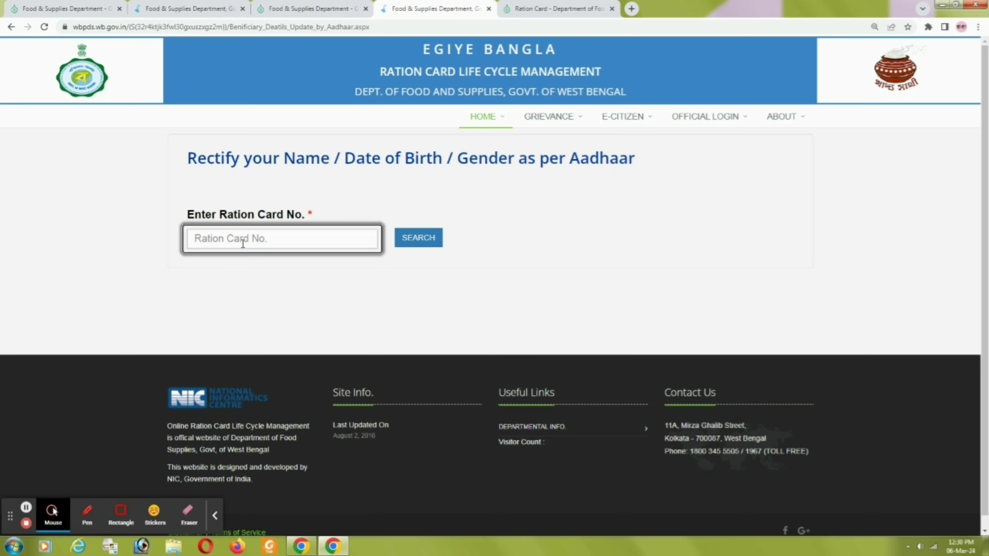
key("ctrl+plus")
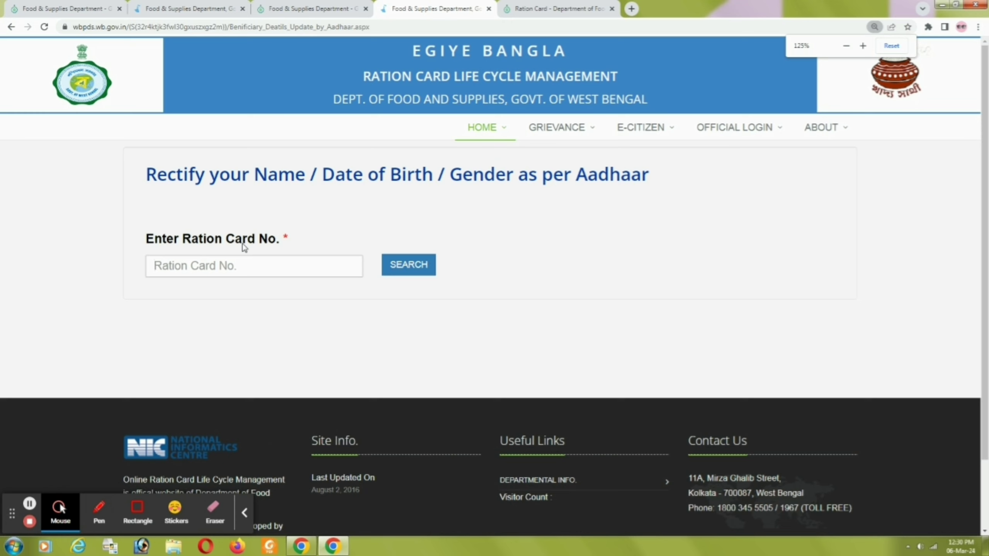
key("ctrl+v")
left_click(137, 511)
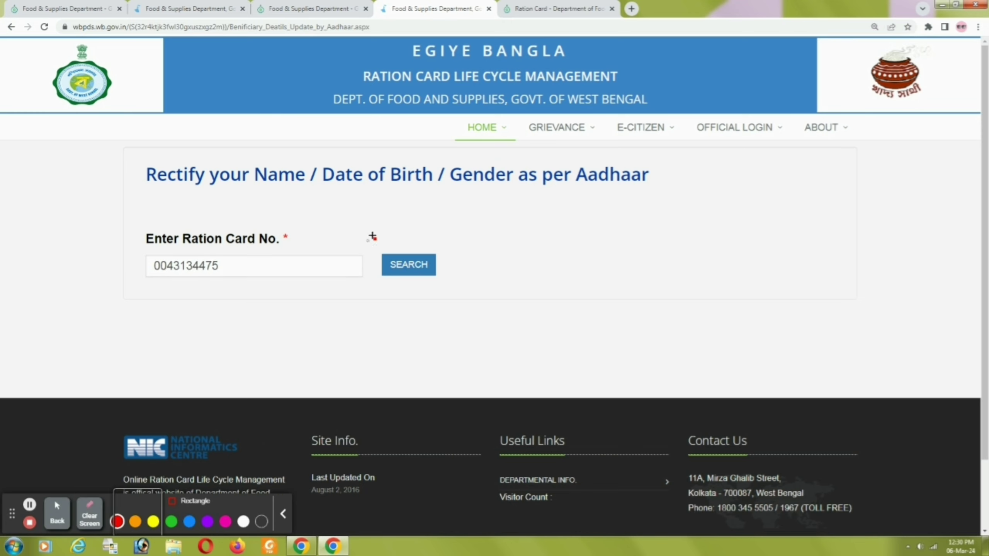
left_click_drag(367, 241, 461, 298)
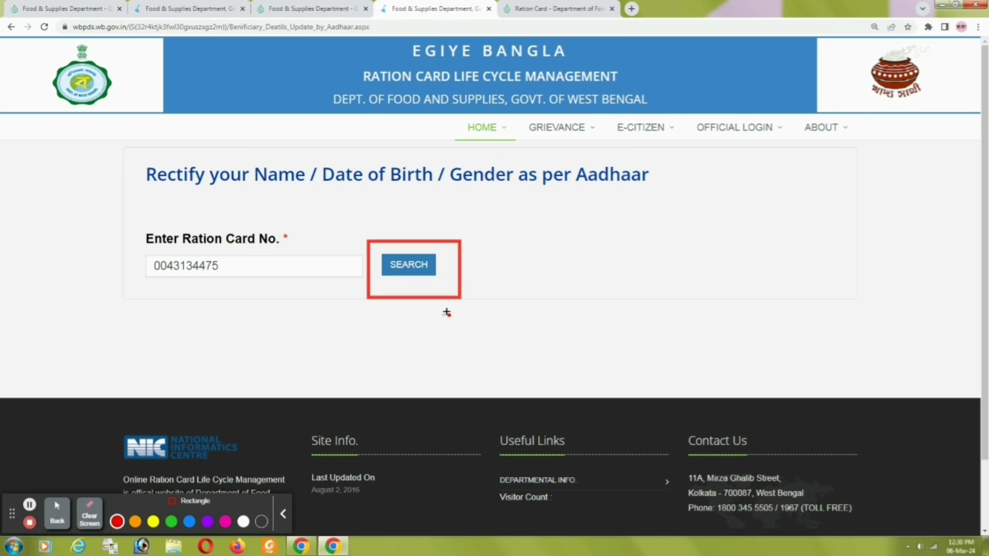
left_click(89, 513)
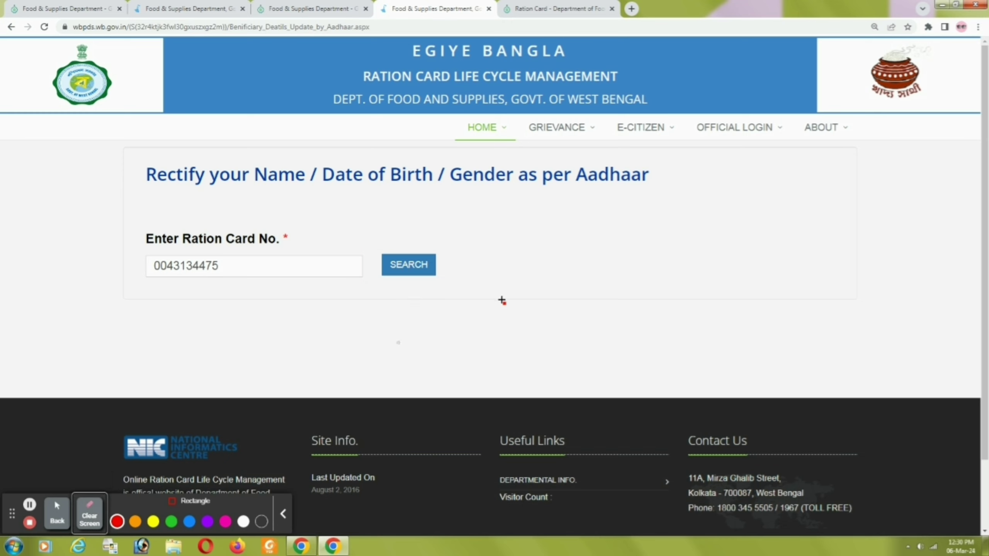
left_click(56, 513)
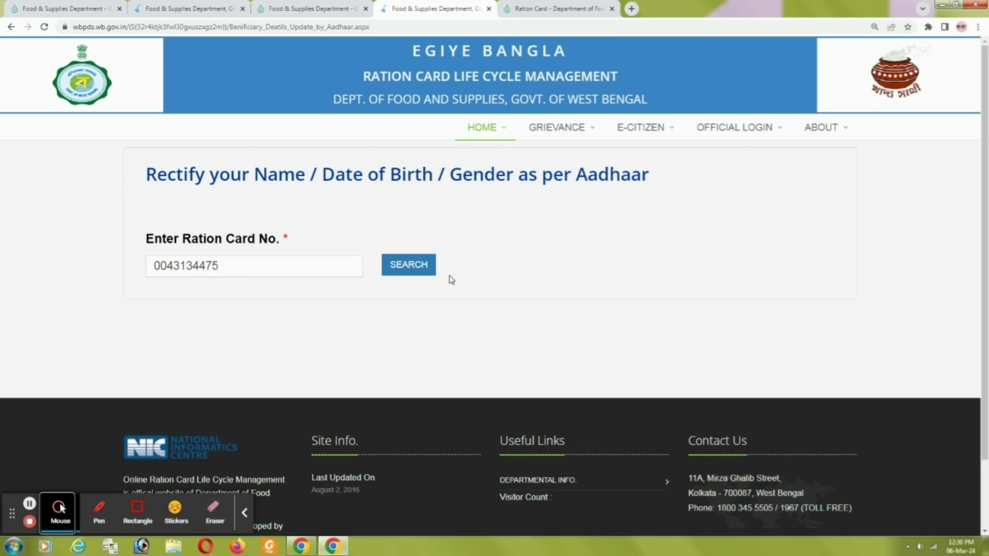
left_click(424, 270)
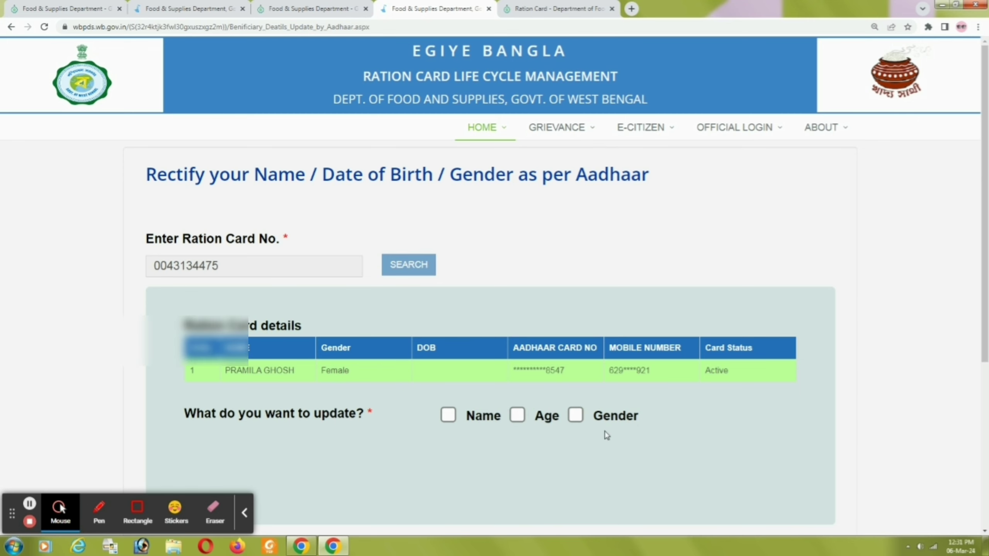
key("ctrl+plus")
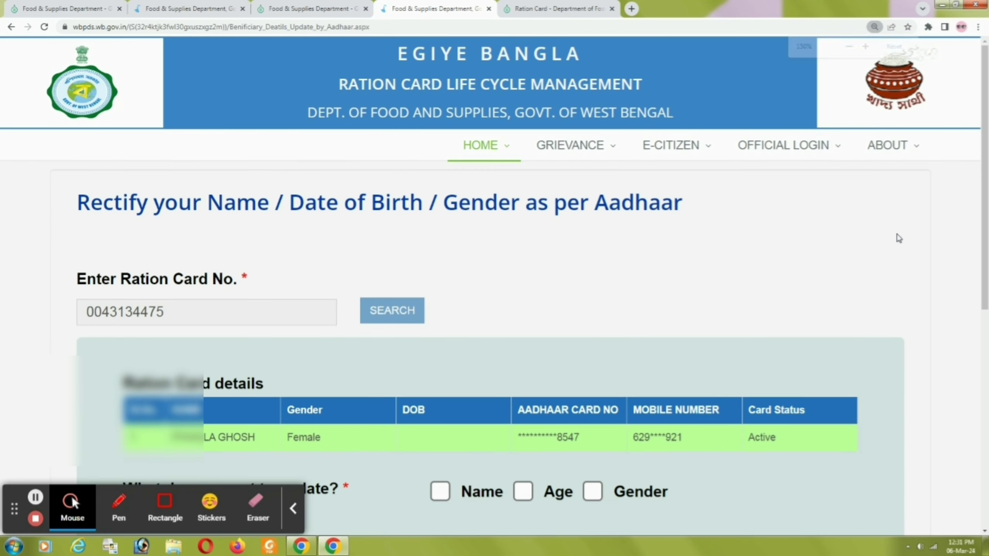
left_click_drag(987, 270, 988, 312)
scroll(985, 268, "down", 2)
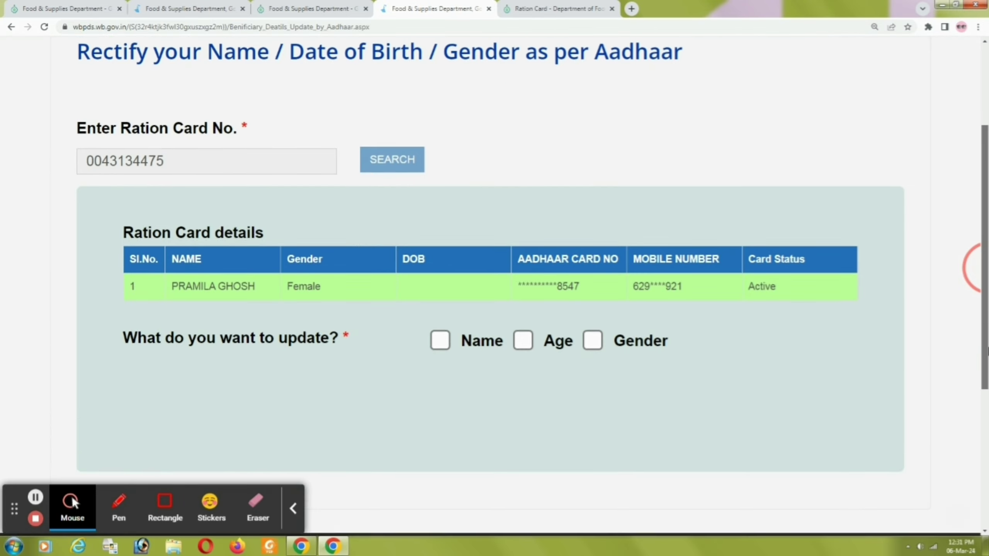
left_click(165, 503)
mouse_move(159, 266)
left_mouse_down()
mouse_move(258, 289)
mouse_move(348, 287)
left_mouse_up()
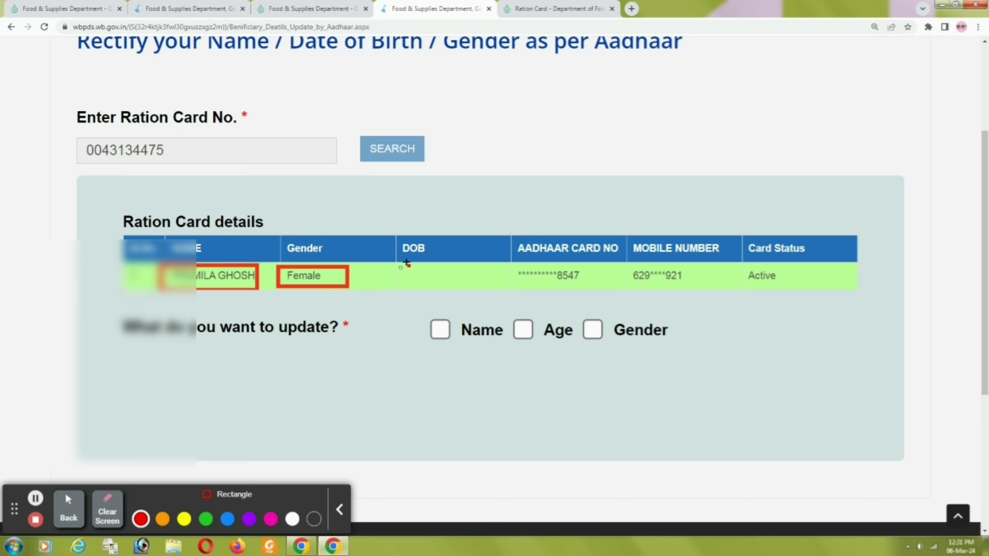
mouse_move(401, 267)
left_mouse_down()
mouse_move(519, 288)
mouse_move(757, 278)
mouse_move(794, 288)
left_mouse_up()
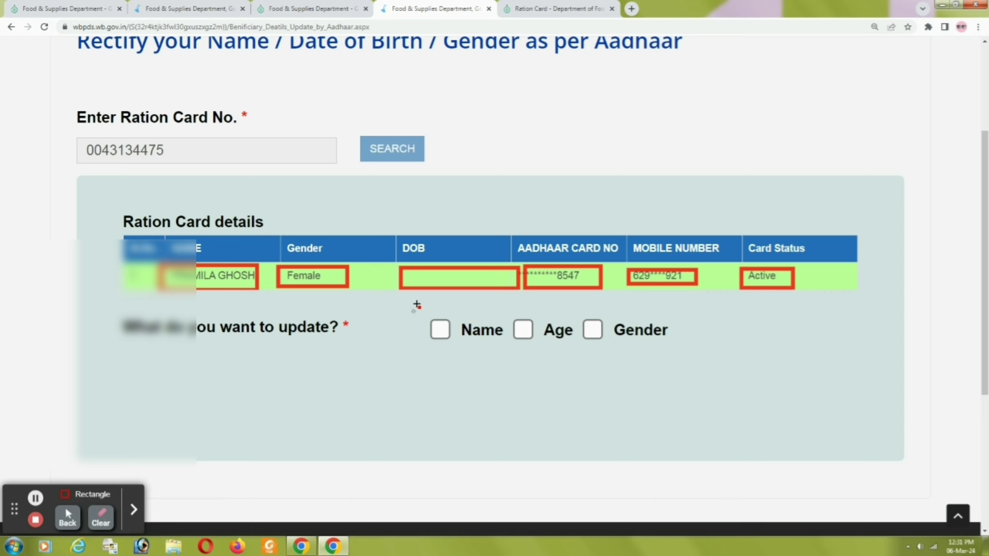
left_click_drag(413, 309, 510, 355)
left_click_drag(541, 311, 606, 358)
mouse_move(609, 311)
left_mouse_down()
mouse_move(633, 340)
mouse_move(677, 348)
left_mouse_up()
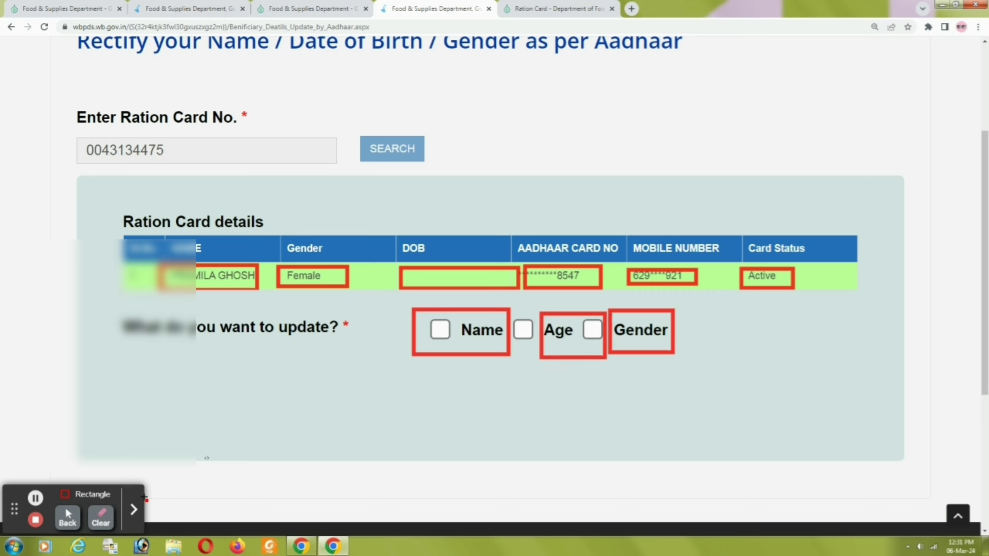
left_click(100, 517)
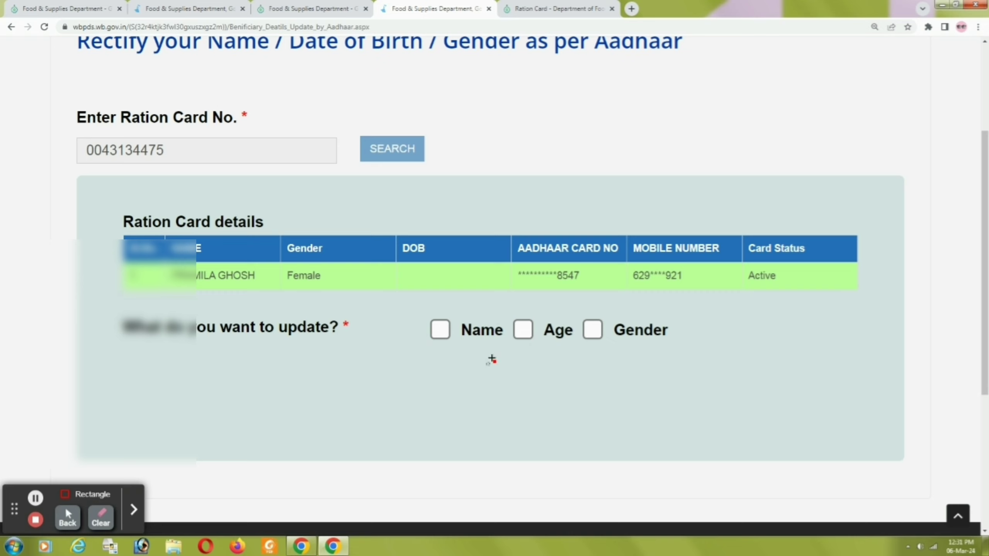
left_click_drag(414, 311, 458, 349)
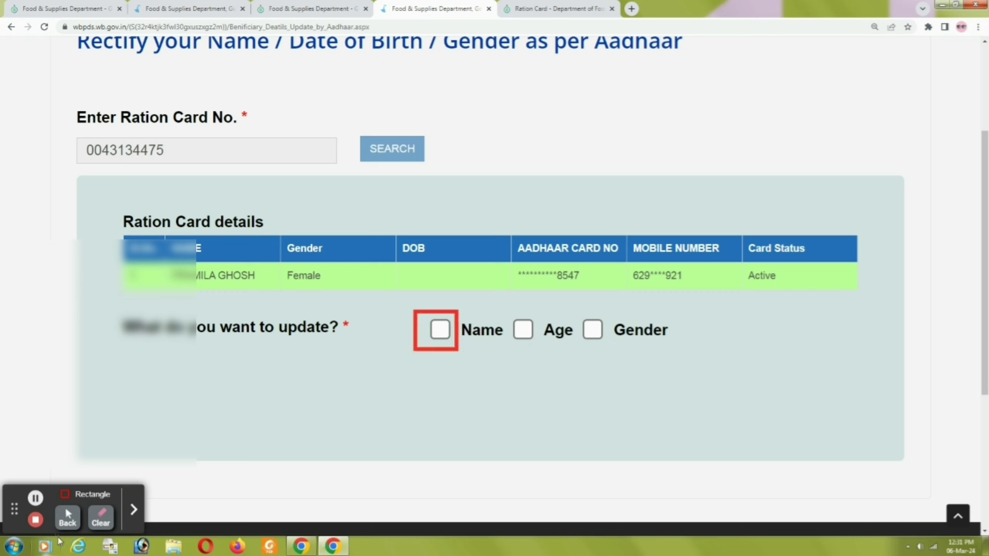
left_click(100, 517)
left_click_drag(501, 313, 542, 358)
left_click(113, 520)
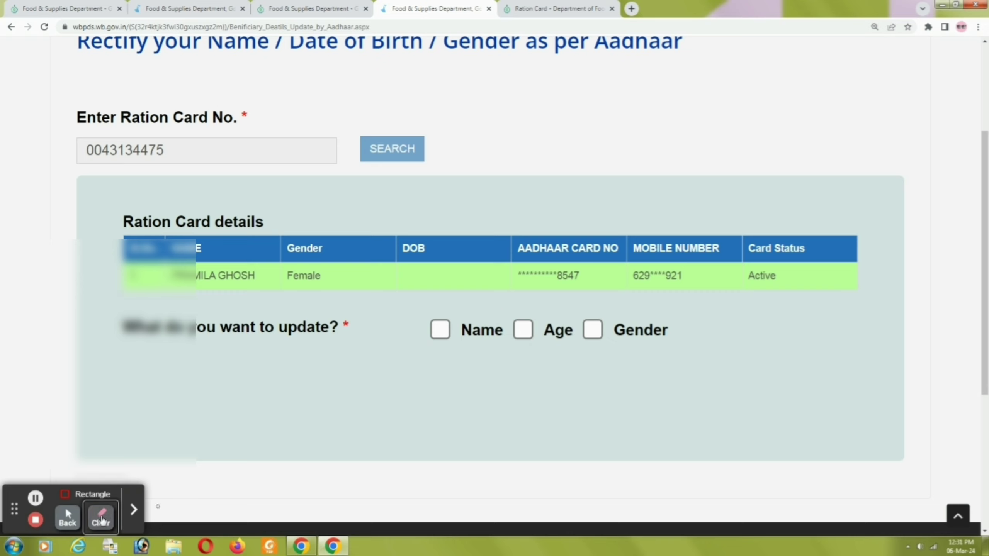
left_click_drag(568, 315, 612, 353)
left_click(99, 517)
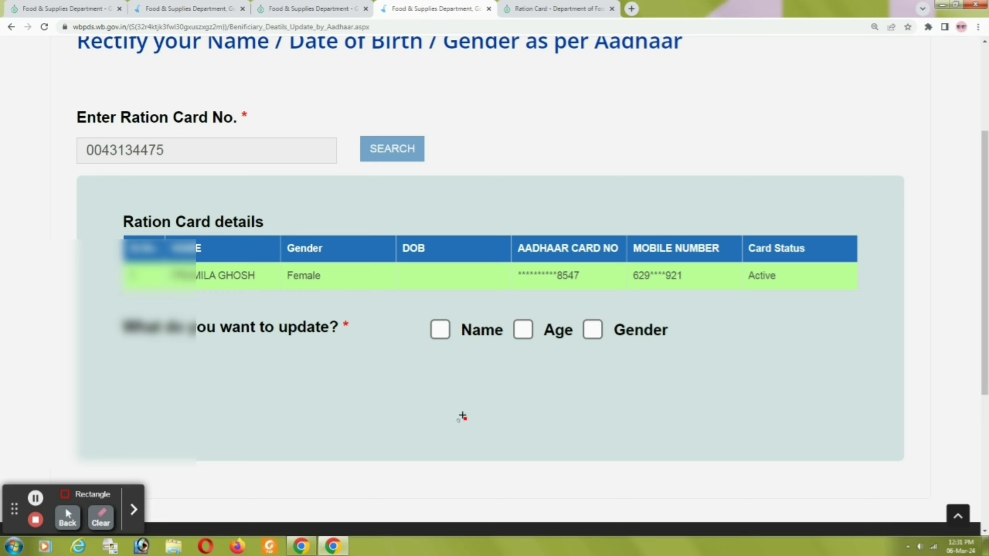
left_click(69, 516)
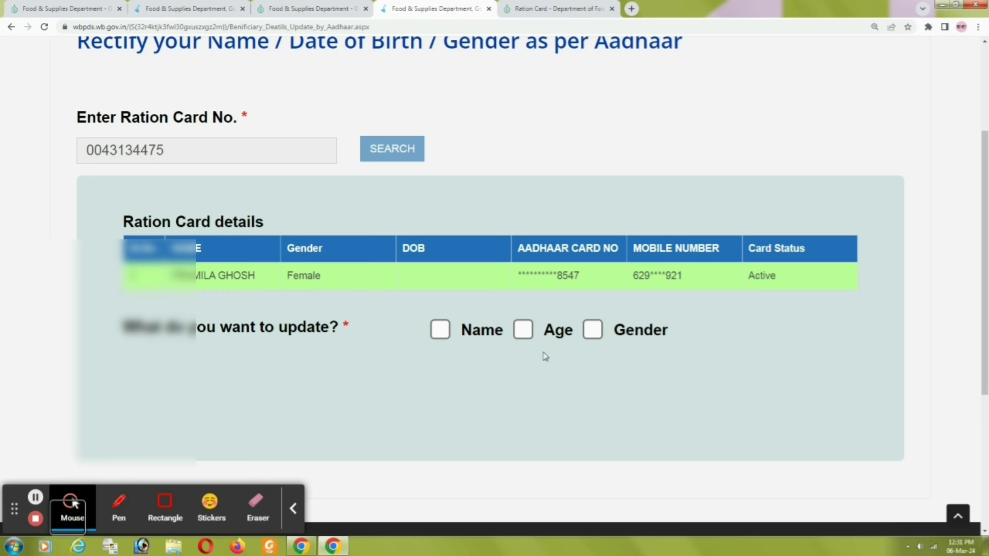
- Tick the Age checkbox as the detail to update
left_click(525, 332)
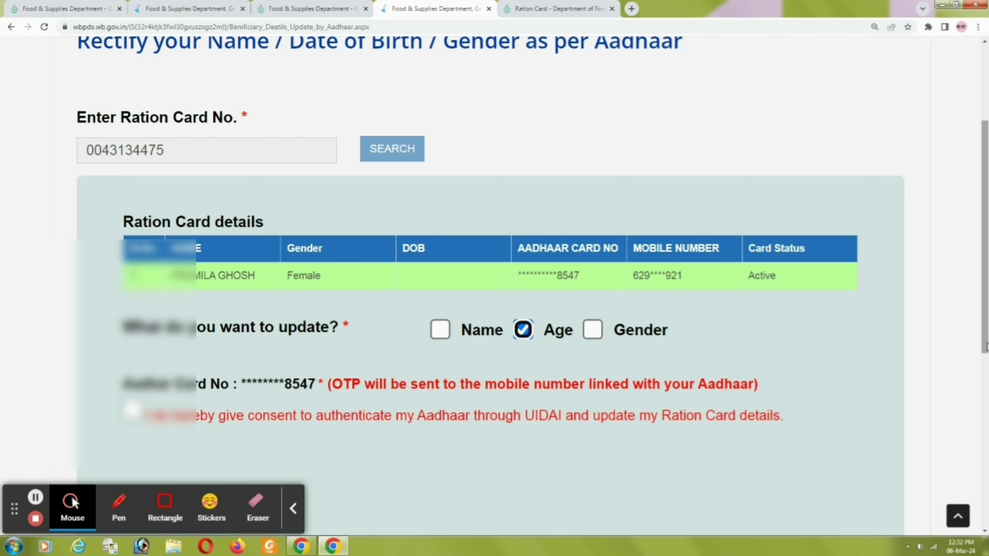
left_click_drag(986, 346, 986, 344)
scroll(986, 345, "down", 2)
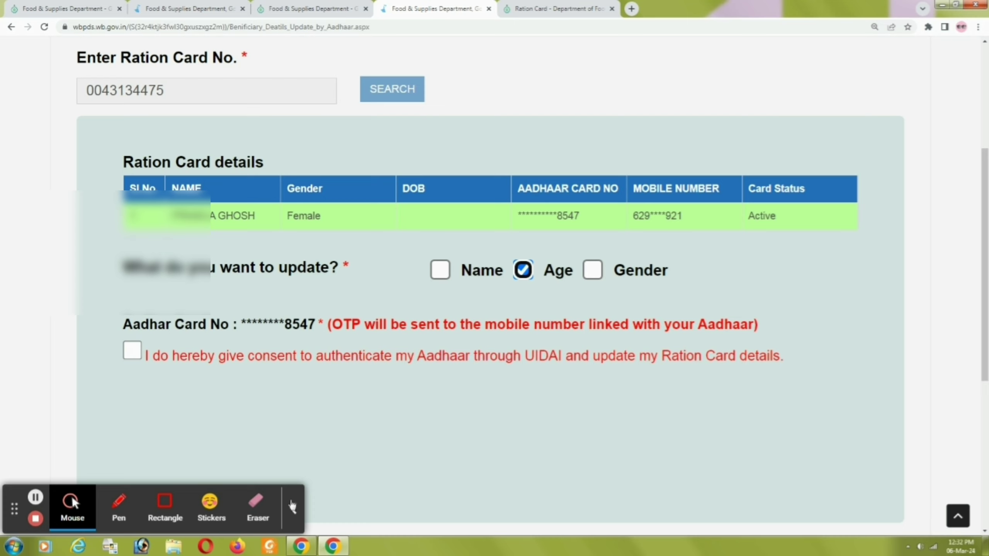
left_click(163, 500)
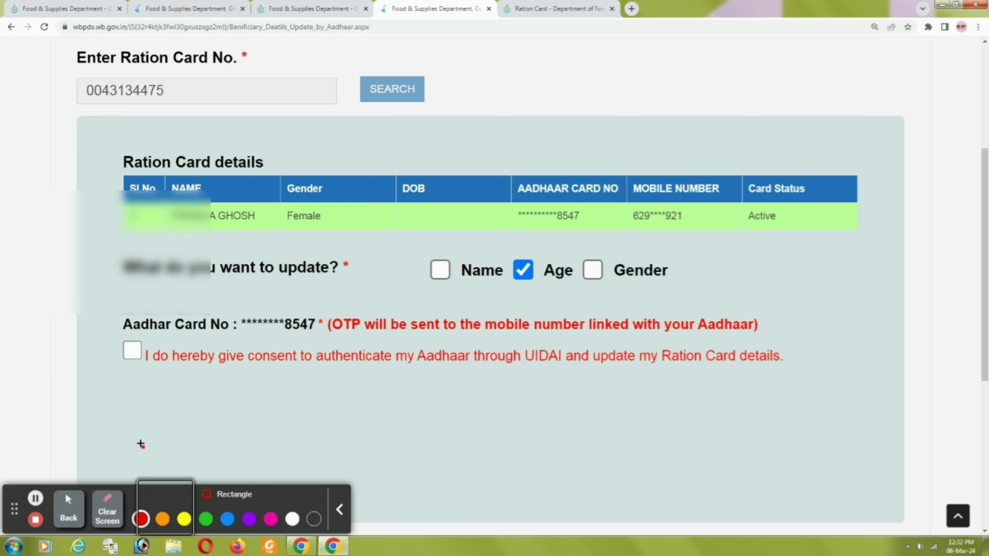
left_click_drag(99, 322, 164, 381)
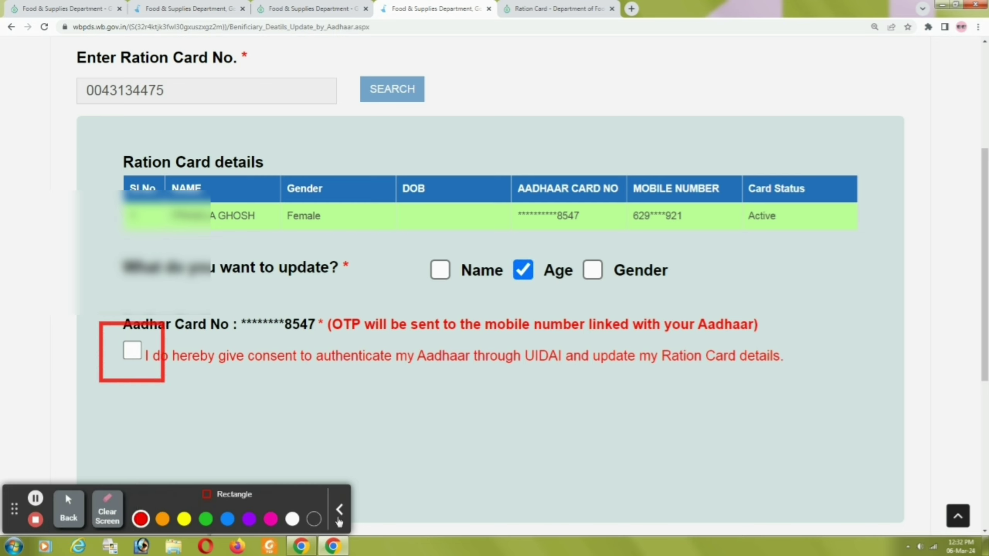
left_click(339, 510)
left_click(100, 522)
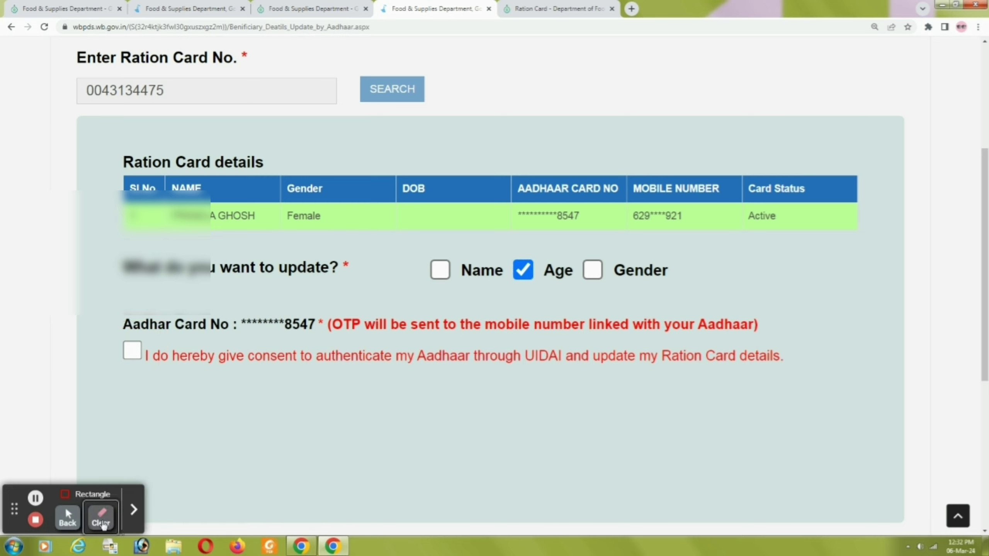
left_click(67, 516)
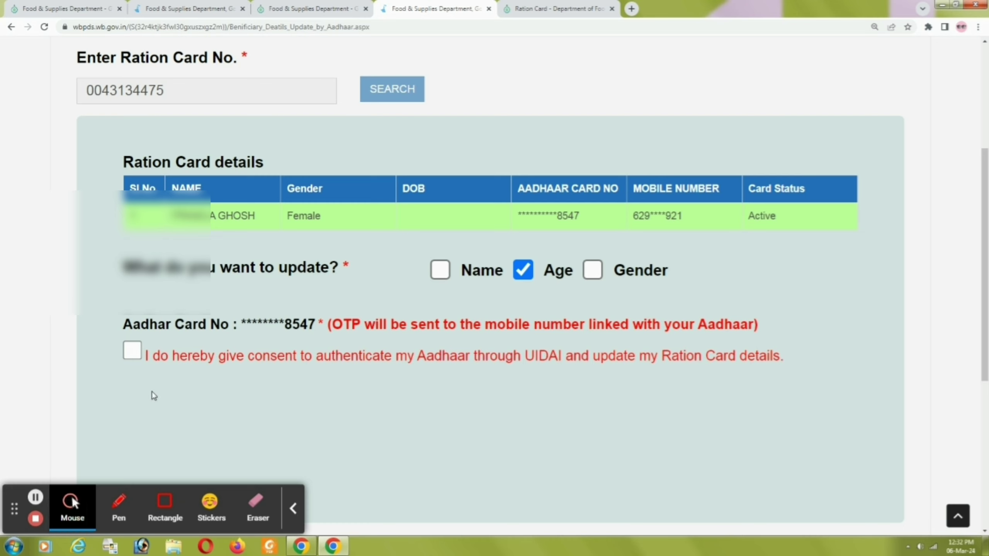
- Tick the consent checkbox for Aadhaar authentication via UIDAI
left_click(132, 351)
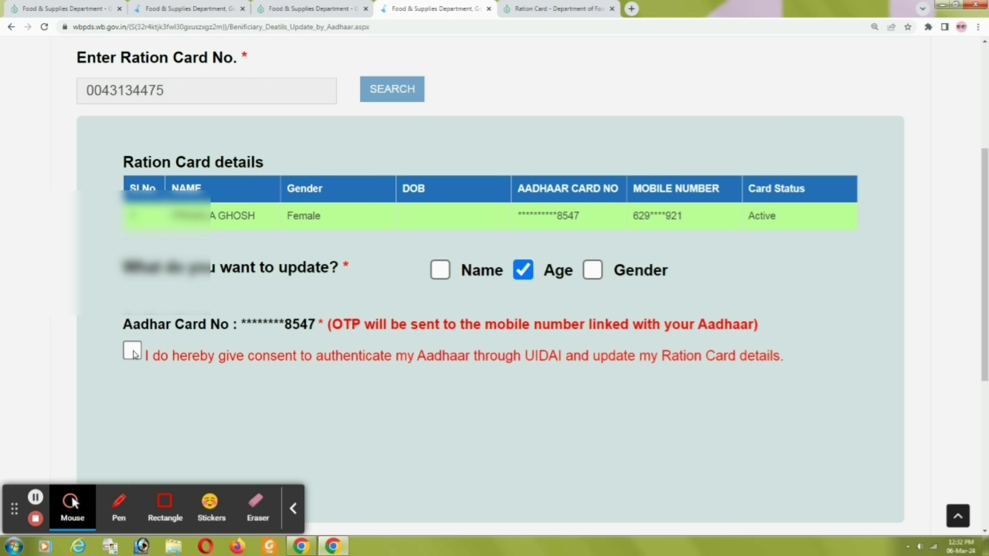
left_click(295, 510)
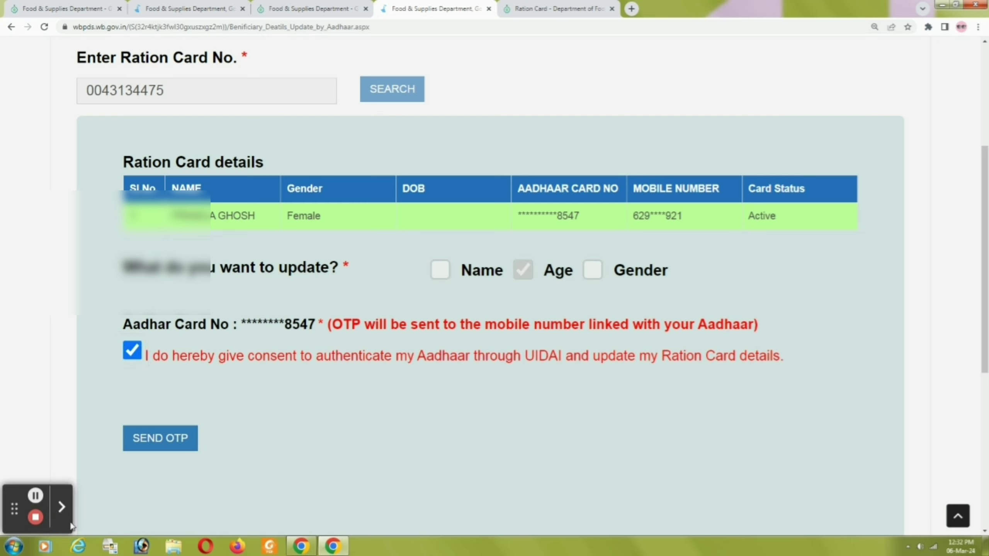
left_click(62, 508)
left_click(164, 507)
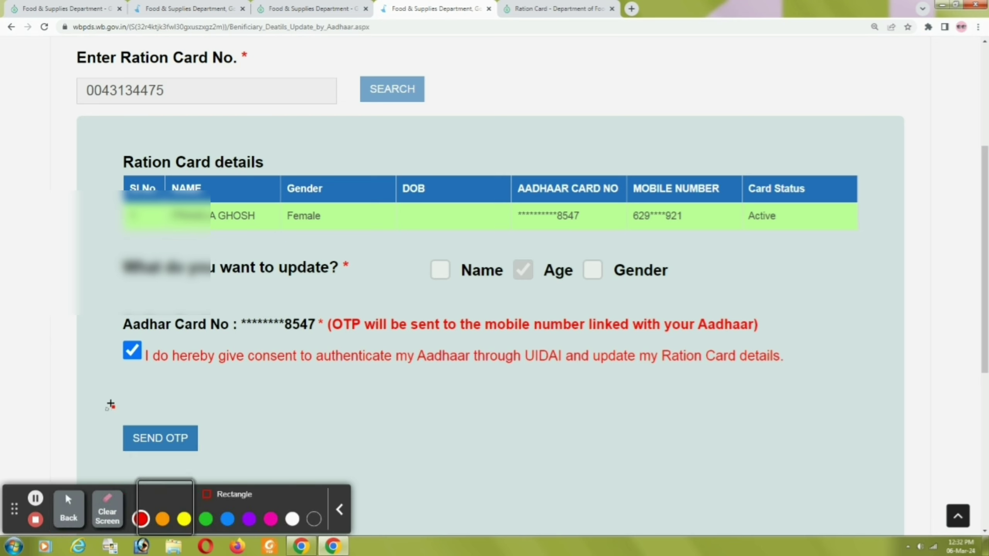
left_click_drag(97, 405, 226, 466)
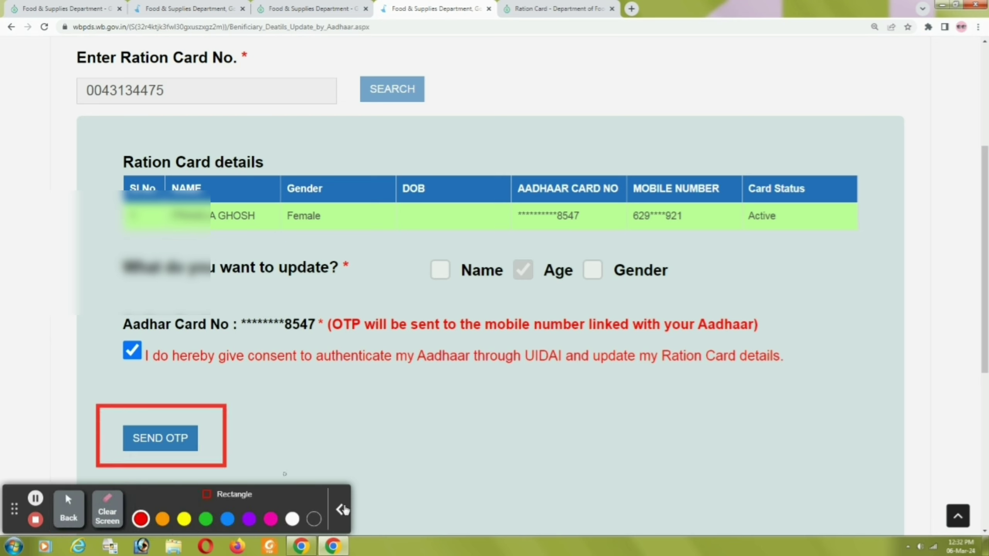
left_click(340, 510)
left_click(101, 517)
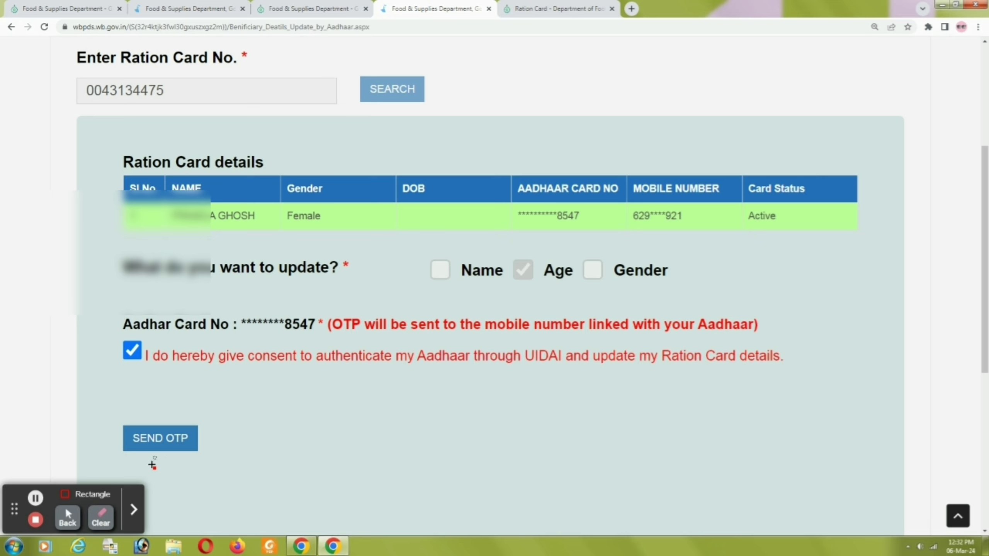
left_click(68, 516)
left_click(67, 514)
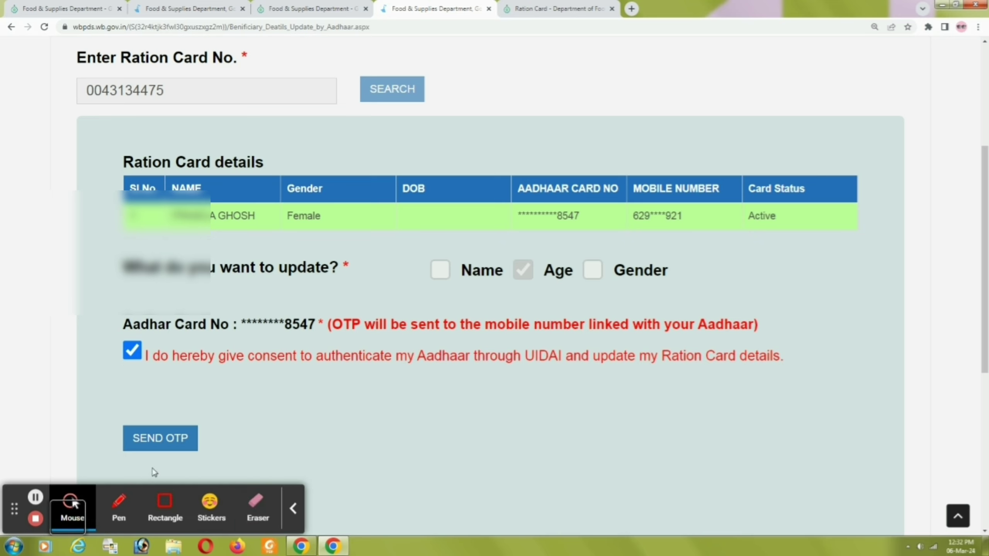
left_click(290, 509)
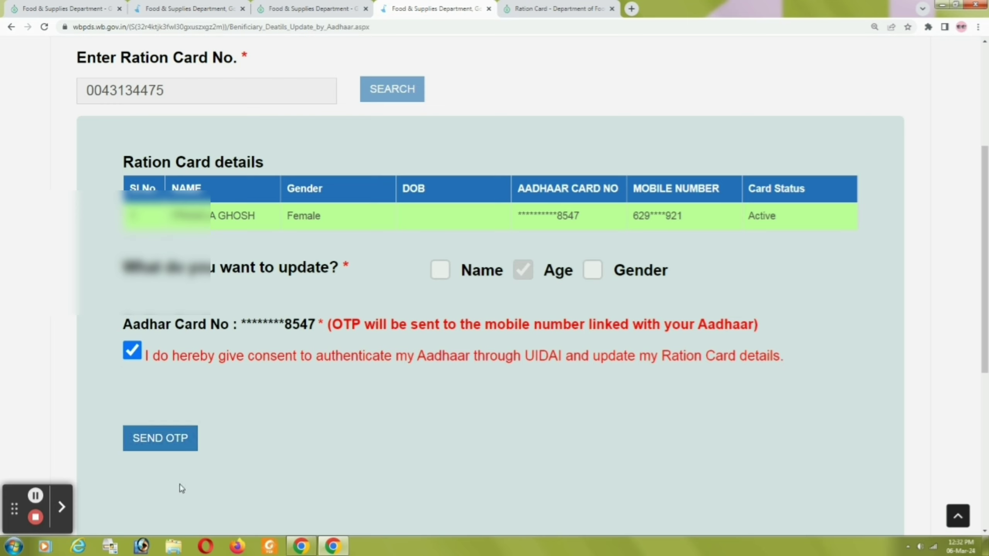
- Request the OTP and enter the received six-digit code in the OTP boxes
left_click(177, 447)
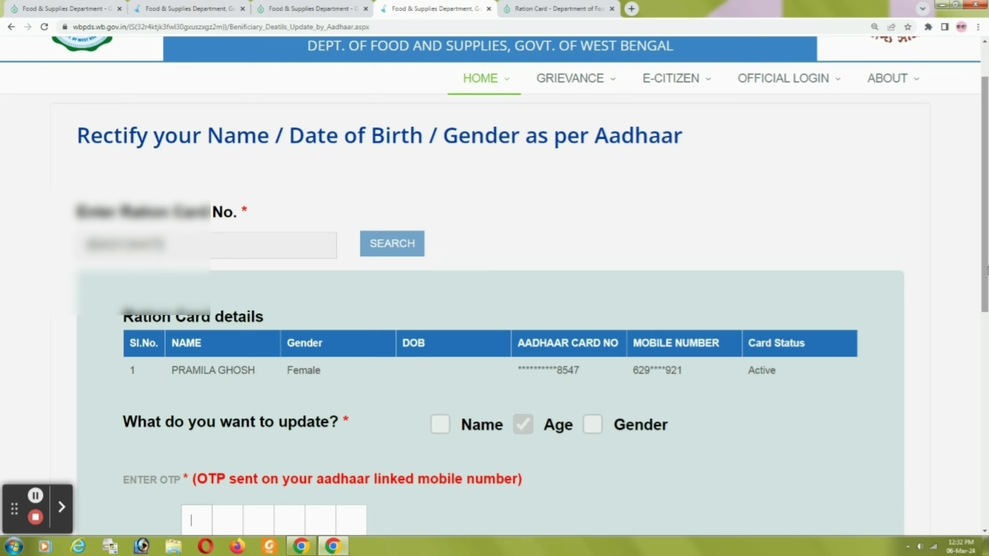
scroll(971, 265, "down", 3)
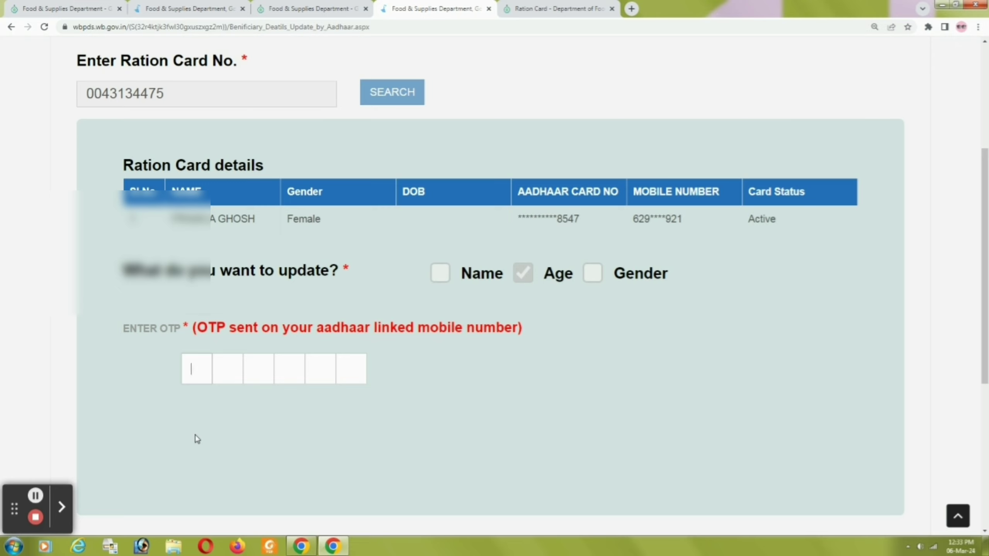
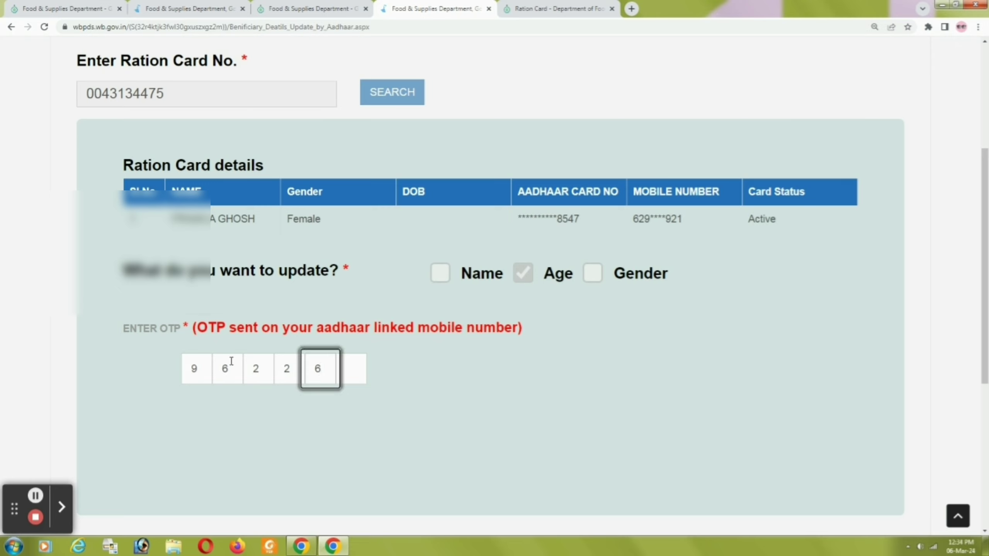
left_click(352, 376)
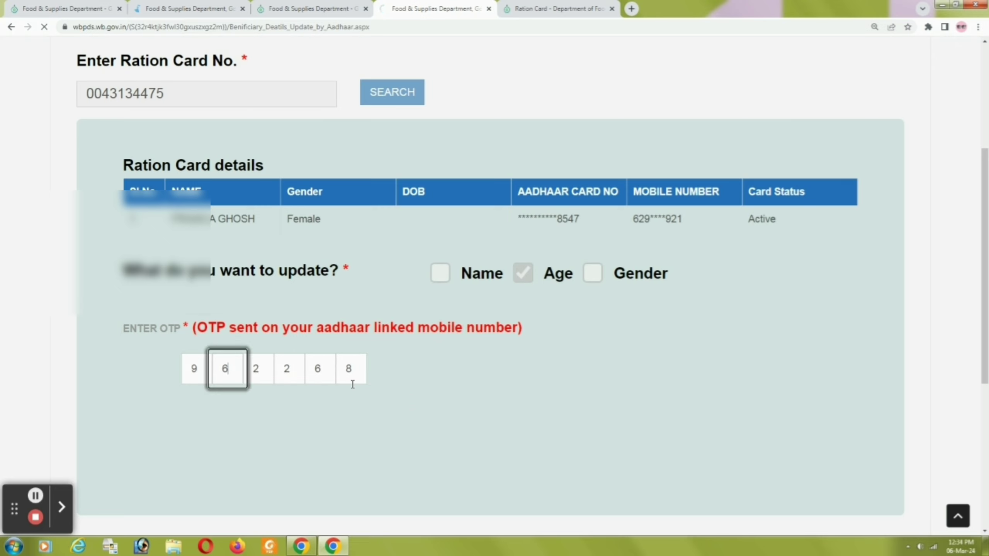